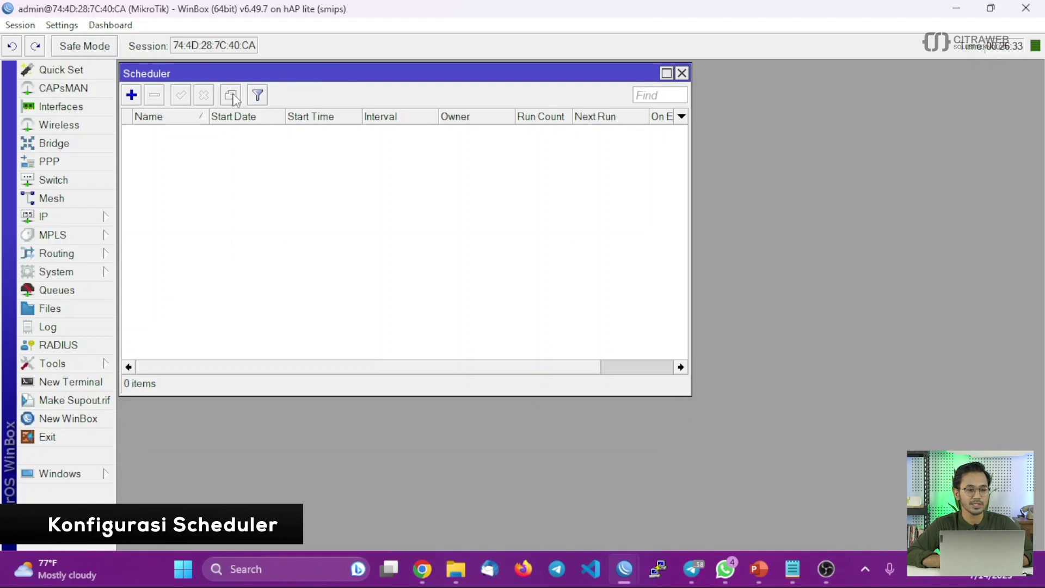
# Start a new scheduler entry.
pyautogui.click(136, 97)
pyautogui.moveTo(309, 69); pyautogui.dragTo(298, 90)
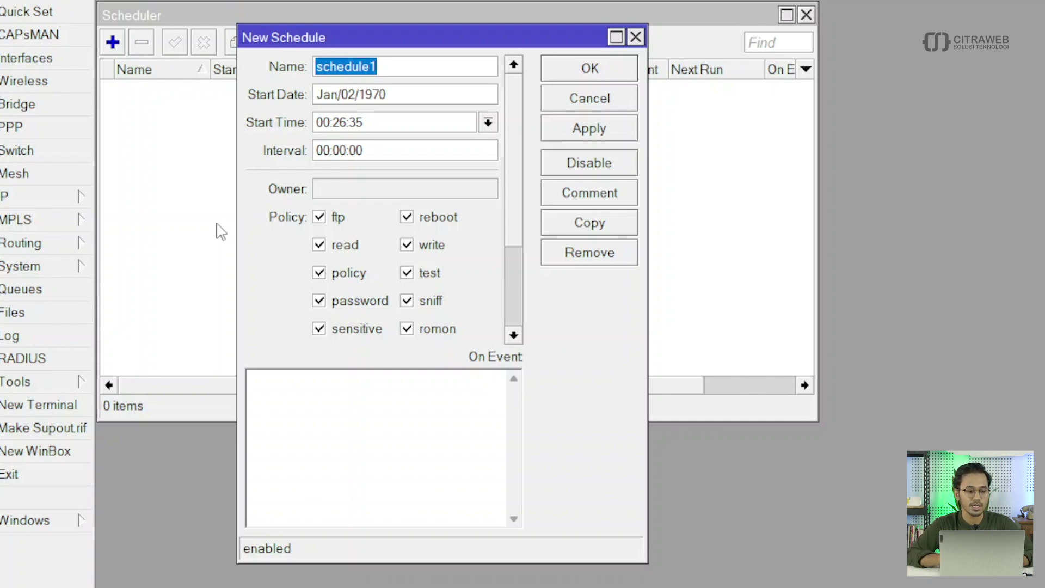
# Open the router's system clock settings and set the hours and minutes of the time to 15:20.
pyautogui.click(81, 266)
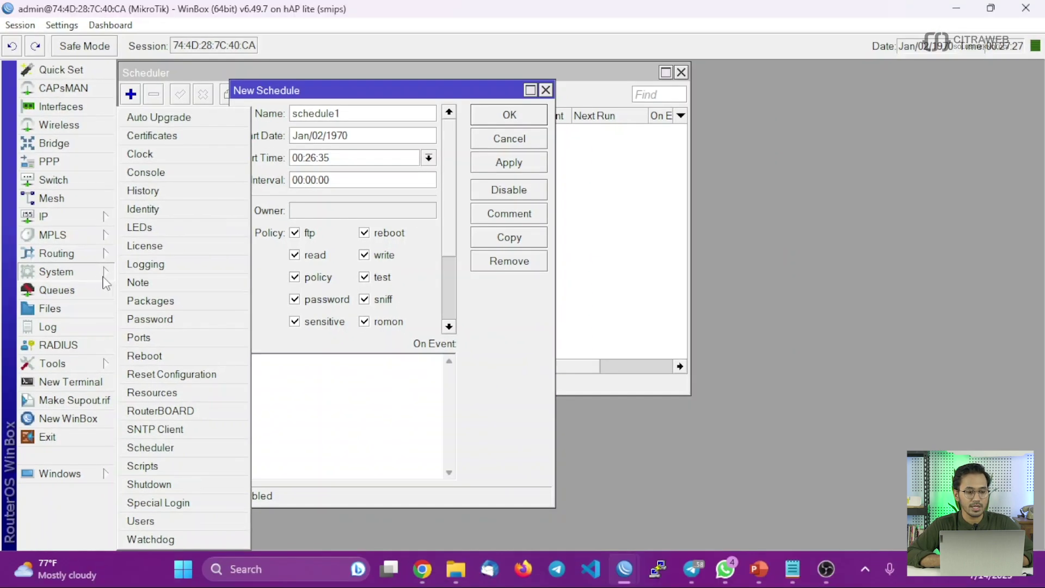
pyautogui.click(200, 153)
pyautogui.moveTo(723, 363); pyautogui.dragTo(725, 125)
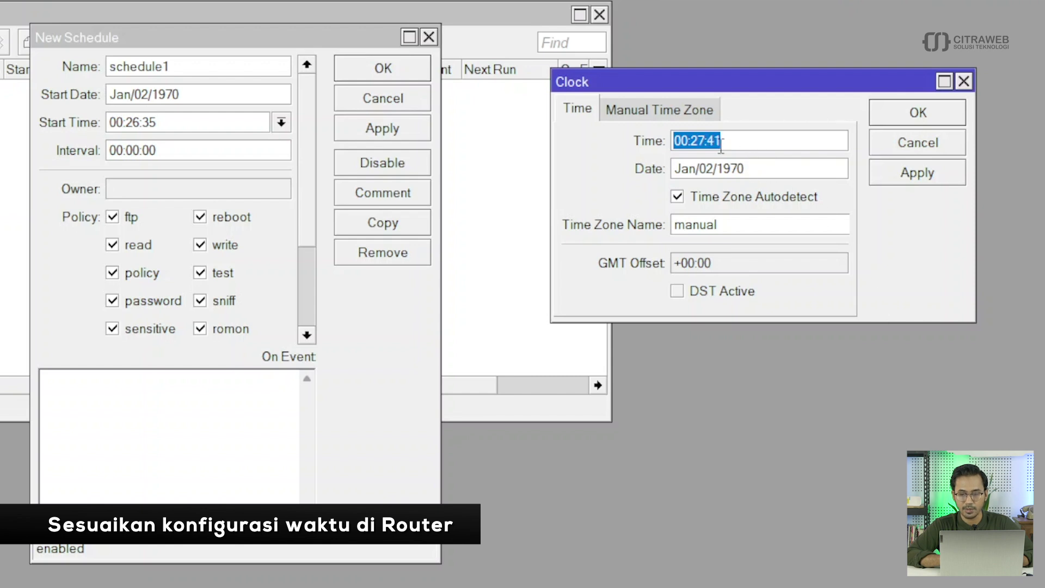
pyautogui.click(689, 142)
pyautogui.press('BackSpace')
pyautogui.press('BackSpace')
pyautogui.write('15')
pyautogui.press('Right')
pyautogui.press('Delete')
pyautogui.press('Delete')
pyautogui.write('20')
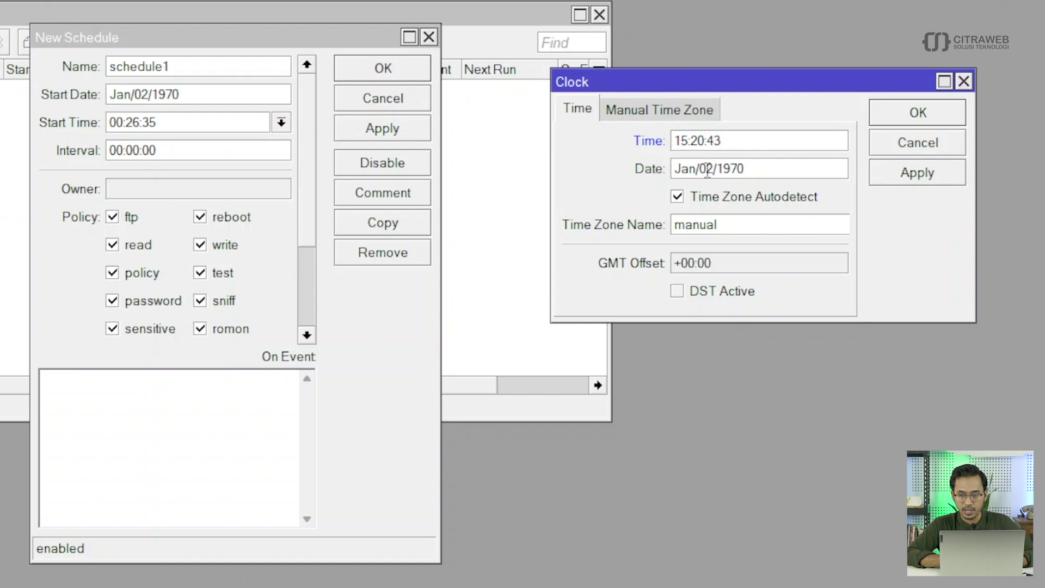
# Set the router clock's date to Jul/14/2023, apply it and close the clock settings.
pyautogui.moveTo(690, 169); pyautogui.dragTo(696, 169)
pyautogui.hotkey('shift', 'Left')
pyautogui.write('ul')
pyautogui.press('Right')
pyautogui.press('Right')
pyautogui.press('Right')
pyautogui.hotkey('shift', 'Left')
pyautogui.hotkey('shift', 'Left')
pyautogui.write('14')
pyautogui.press('Right')
pyautogui.hotkey('shift', 'Right')
pyautogui.hotkey('shift', 'Right')
pyautogui.hotkey('shift', 'Right')
pyautogui.hotkey('shift', 'Right')
pyautogui.write('2023')
pyautogui.click(953, 178)
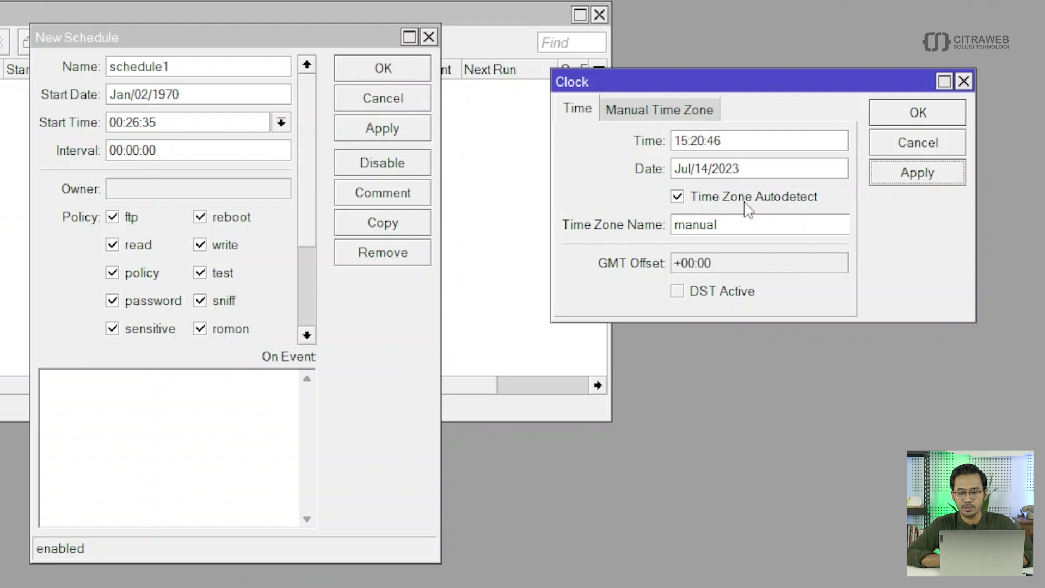
pyautogui.click(905, 168)
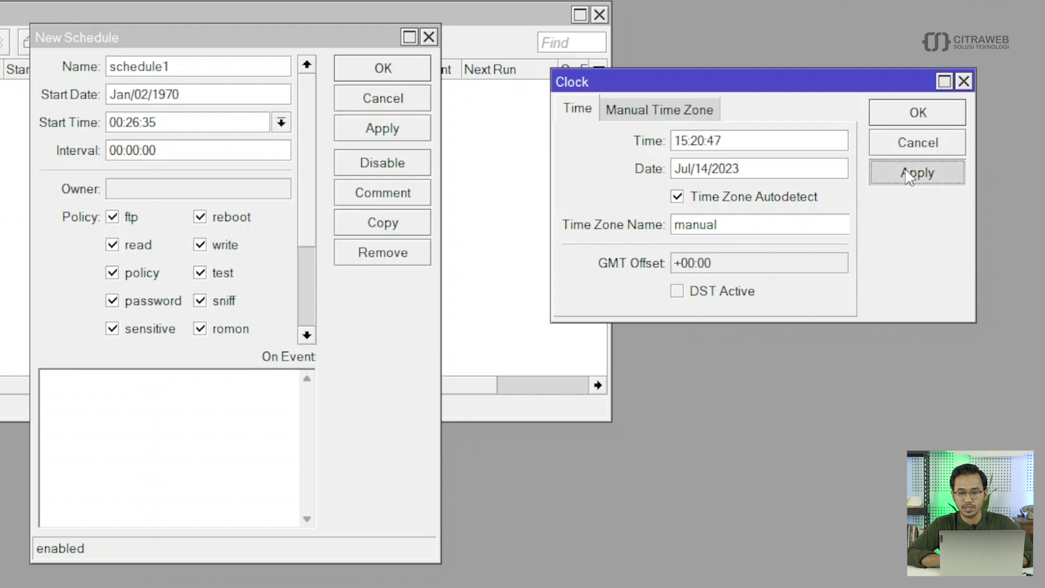
pyautogui.click(938, 116)
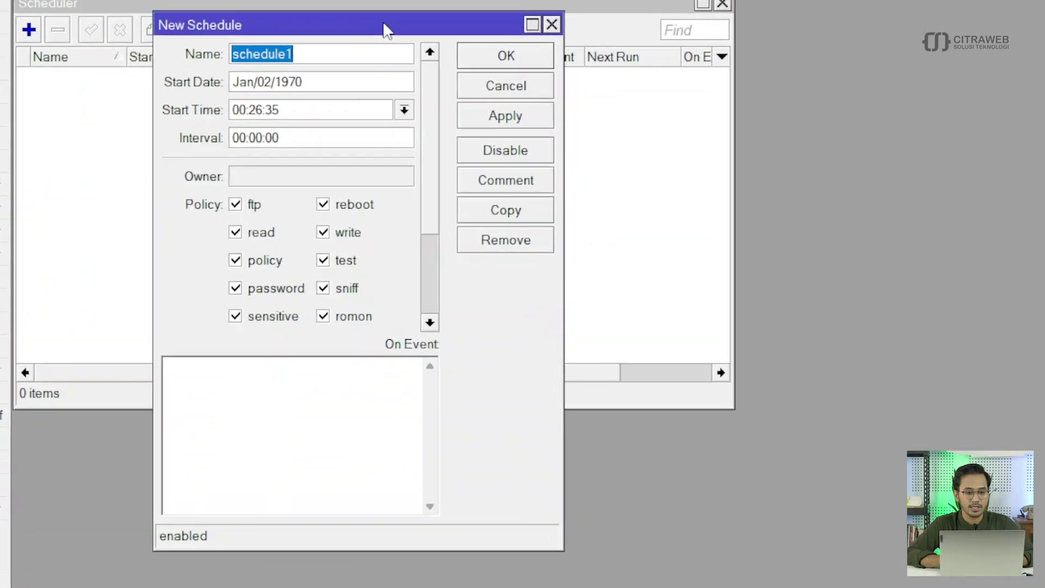
# Name the new schedule "reboot router otomatis".
pyautogui.moveTo(409, 95); pyautogui.dragTo(514, 93)
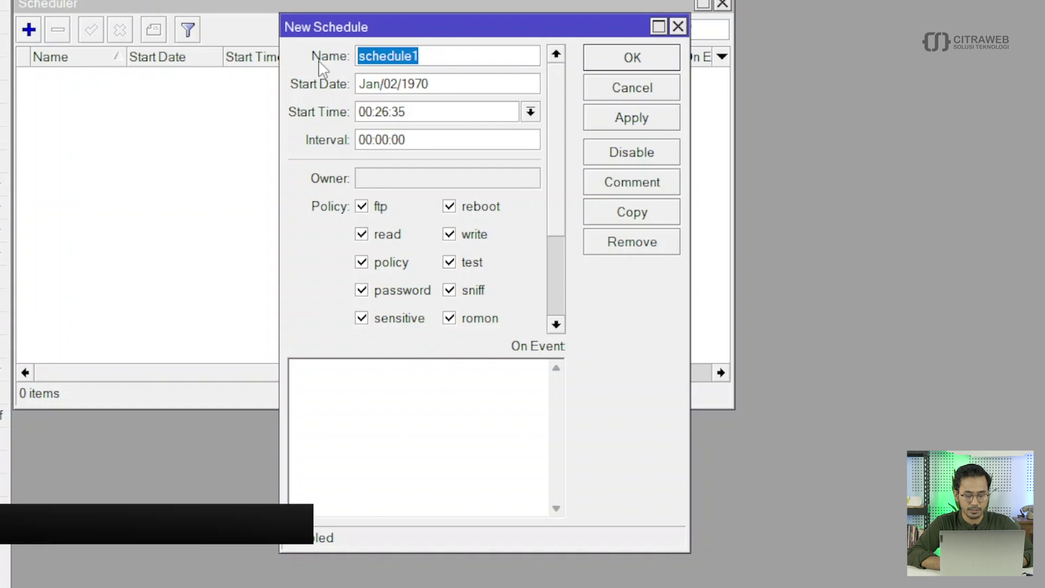
pyautogui.write('reboot')
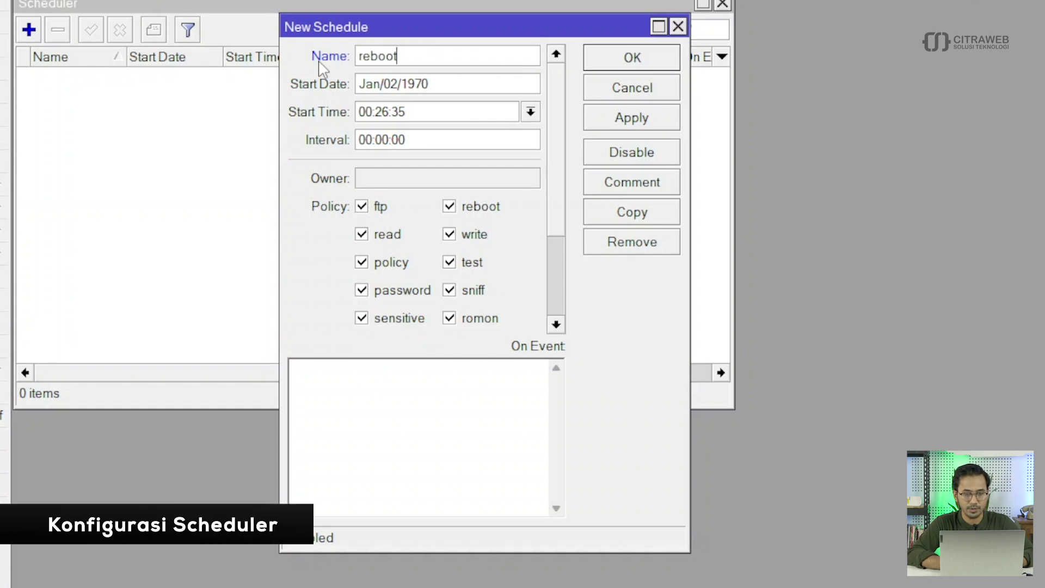
pyautogui.write(' router o tomatis')
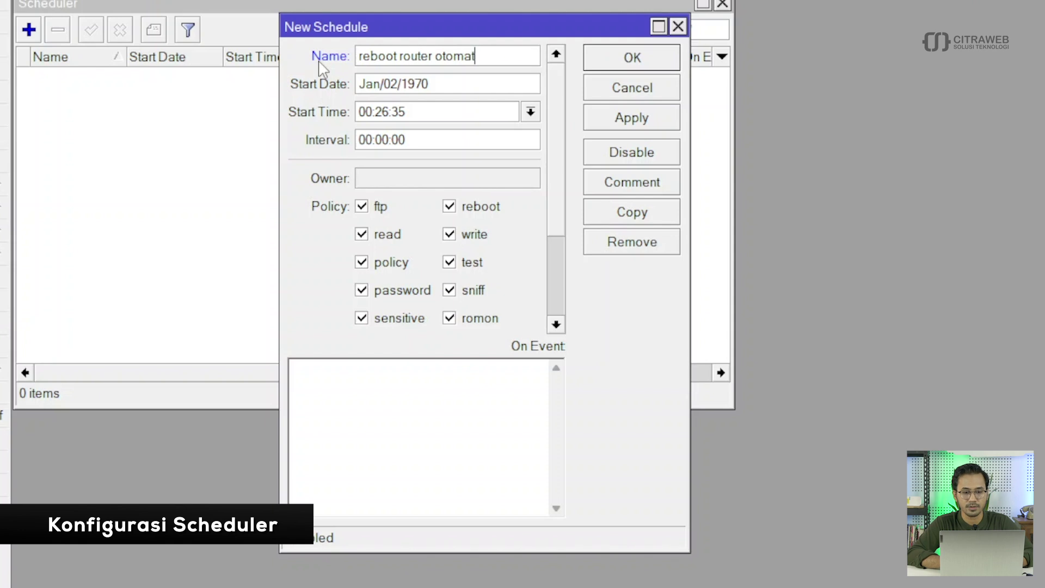
# Set the schedule's start date to Jul/14/2023.
pyautogui.click(436, 84)
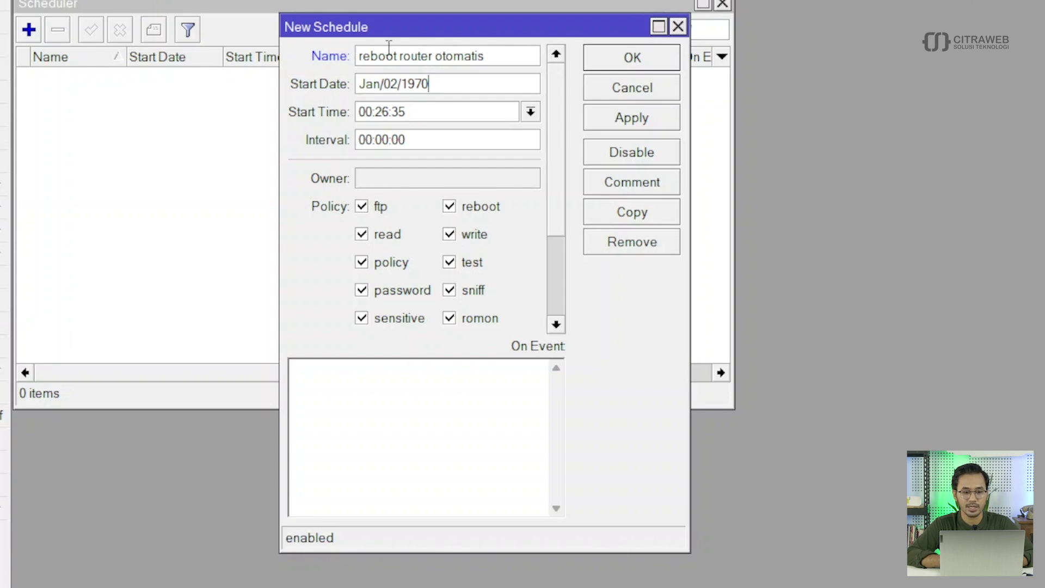
pyautogui.click(379, 83)
pyautogui.press('BackSpace')
pyautogui.press('BackSpace')
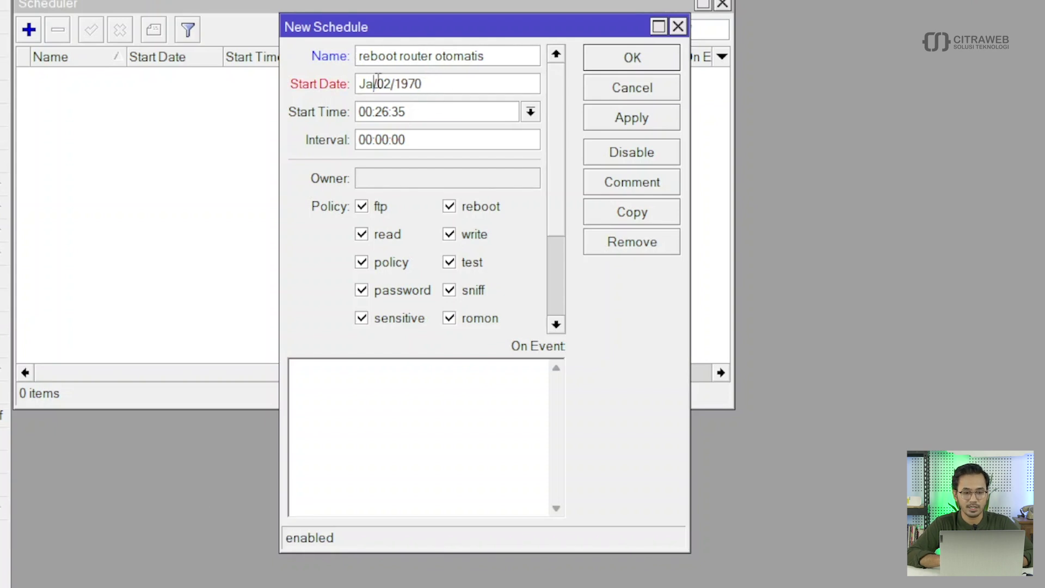
pyautogui.write('ul')
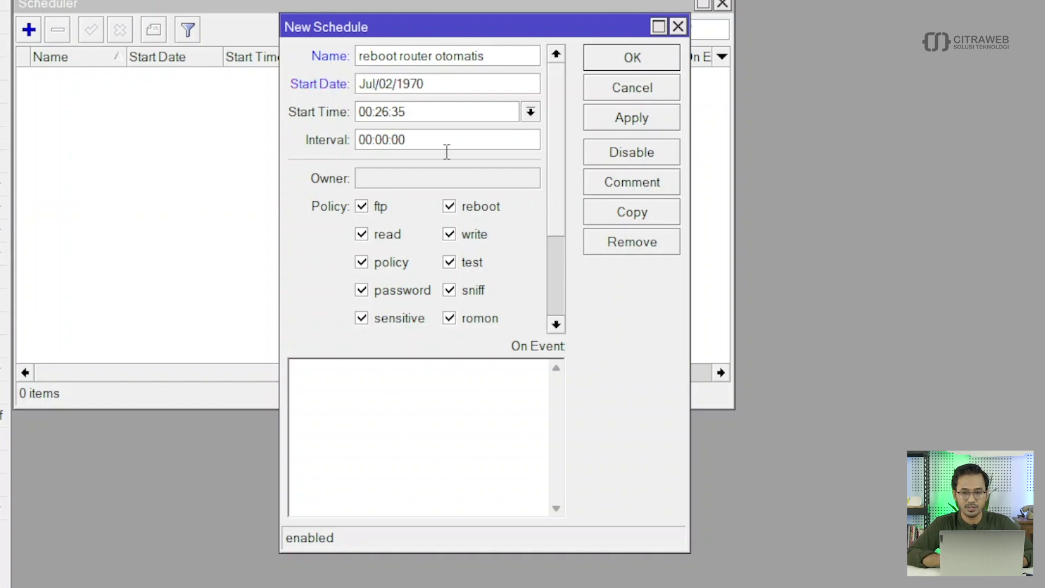
pyautogui.press('Right')
pyautogui.press('Delete')
pyautogui.press('Delete')
pyautogui.write('14')
pyautogui.press('Right')
pyautogui.hotkey('shift', 'Right')
pyautogui.hotkey('shift', 'Right')
pyautogui.hotkey('shift', 'Right')
pyautogui.hotkey('shift', 'Right')
pyautogui.write('2023')
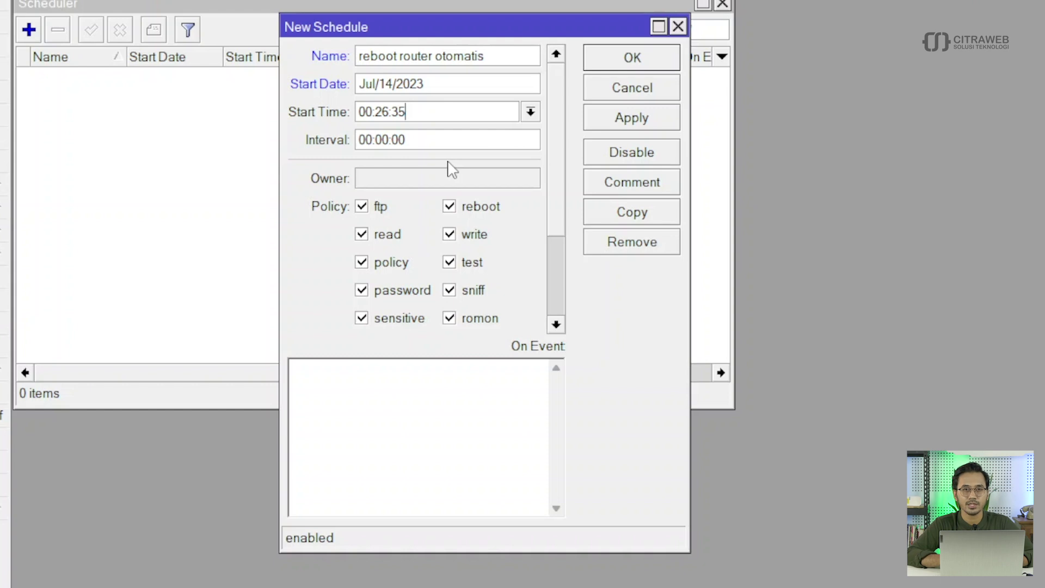
# Set the schedule's start time to 23:59:00.
pyautogui.doubleClick(367, 112)
pyautogui.click(360, 112)
pyautogui.hotkey('shift', 'Right')
pyautogui.hotkey('shift', 'Right')
pyautogui.write('23')
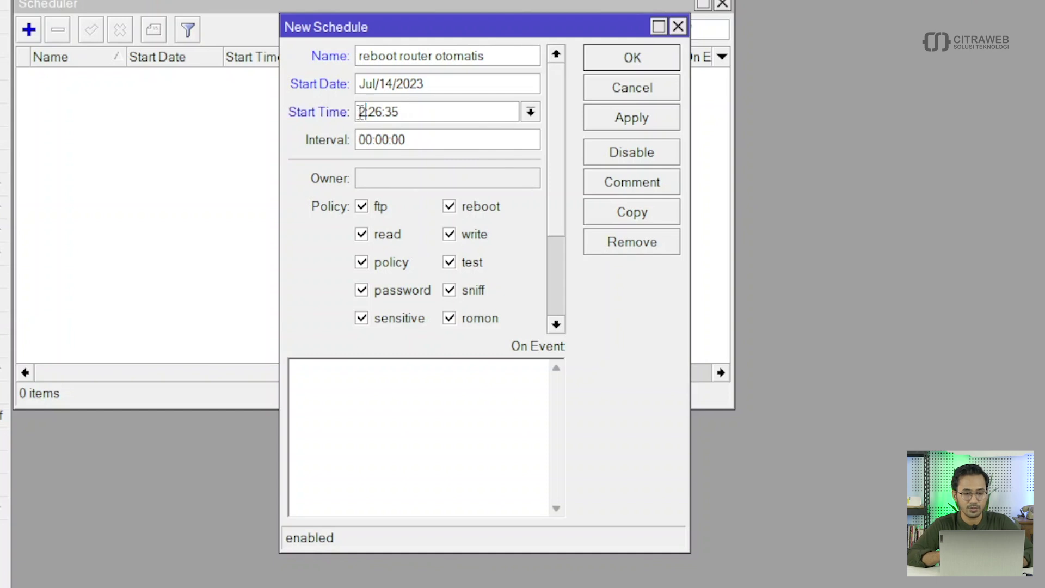
pyautogui.hotkey('shift', 'Right')
pyautogui.hotkey('shift', 'Right')
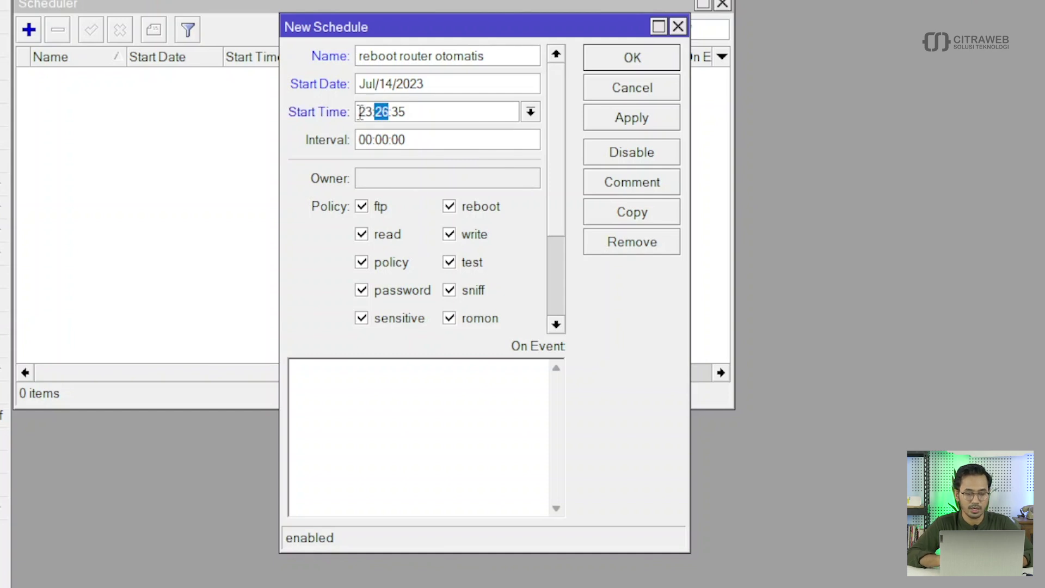
pyautogui.write('59')
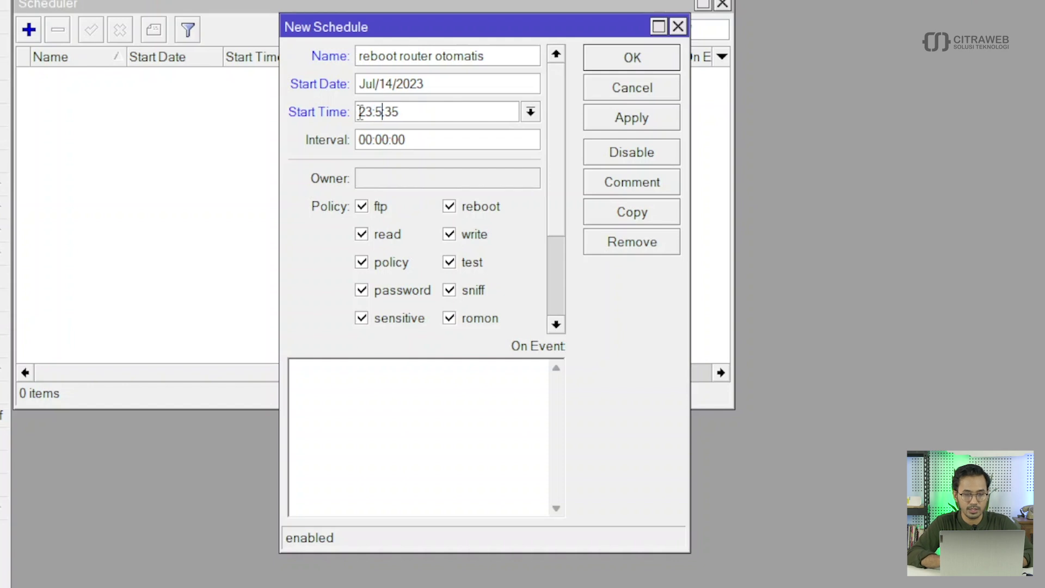
pyautogui.press('Right')
pyautogui.press('Right')
pyautogui.hotkey('shift', 'Right')
pyautogui.hotkey('shift', 'Right')
pyautogui.write('00')
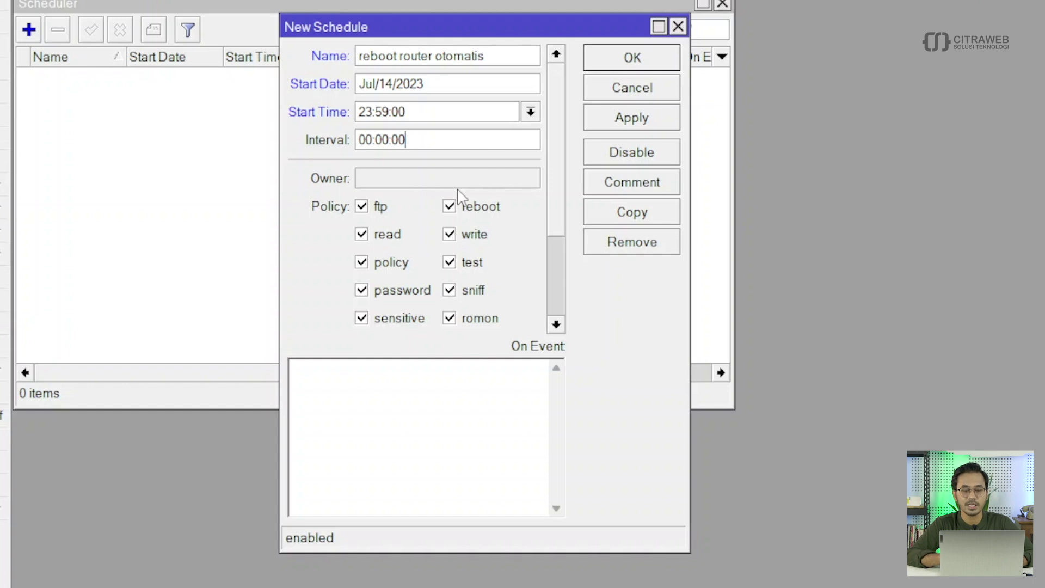
# Set the schedule's interval to 30 days (30d 00:00:00).
pyautogui.press('Left')
pyautogui.press('Left')
pyautogui.press('Left')
pyautogui.press('Left')
pyautogui.write('30d')
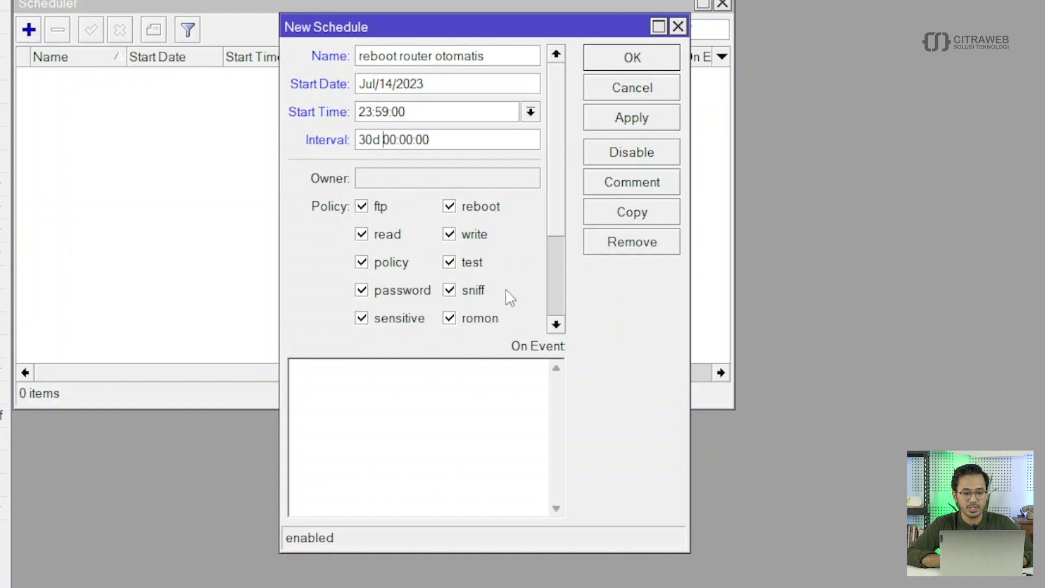
# Review the schedule's policy options, switching the reboot policy off and back on.
pyautogui.scroll(-3, 561, 256)
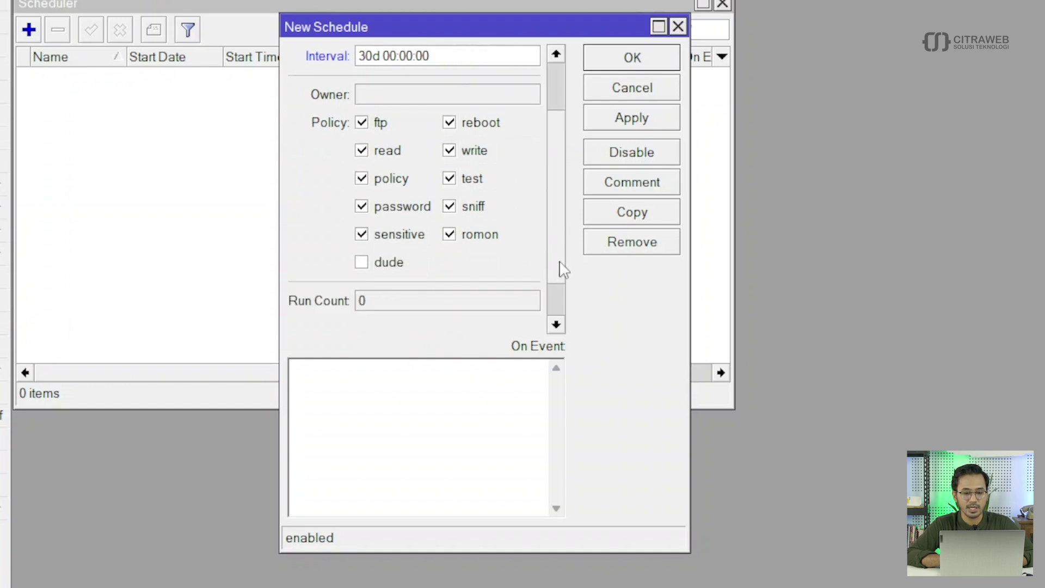
pyautogui.click(448, 377)
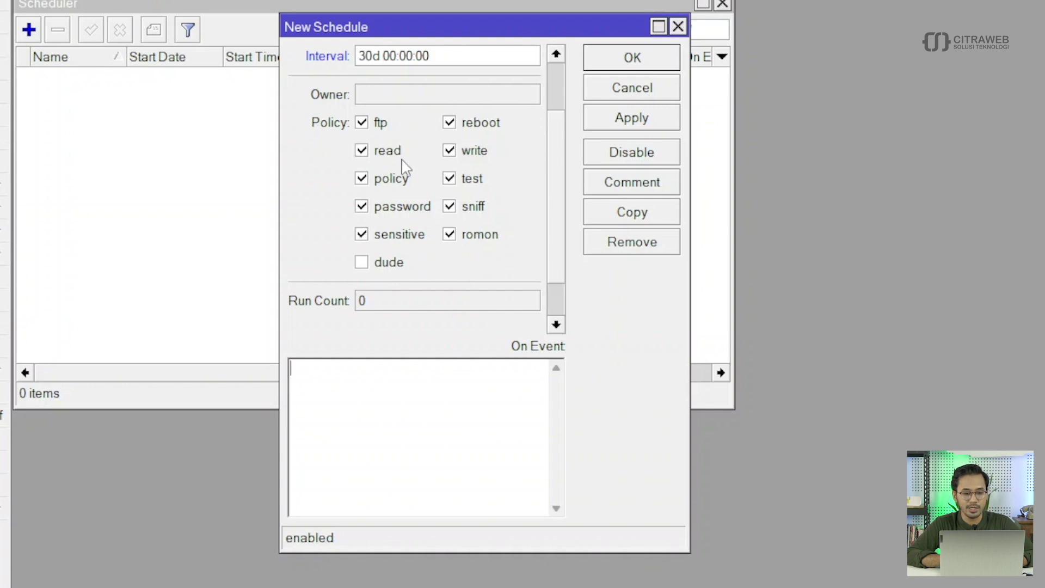
pyautogui.click(486, 124)
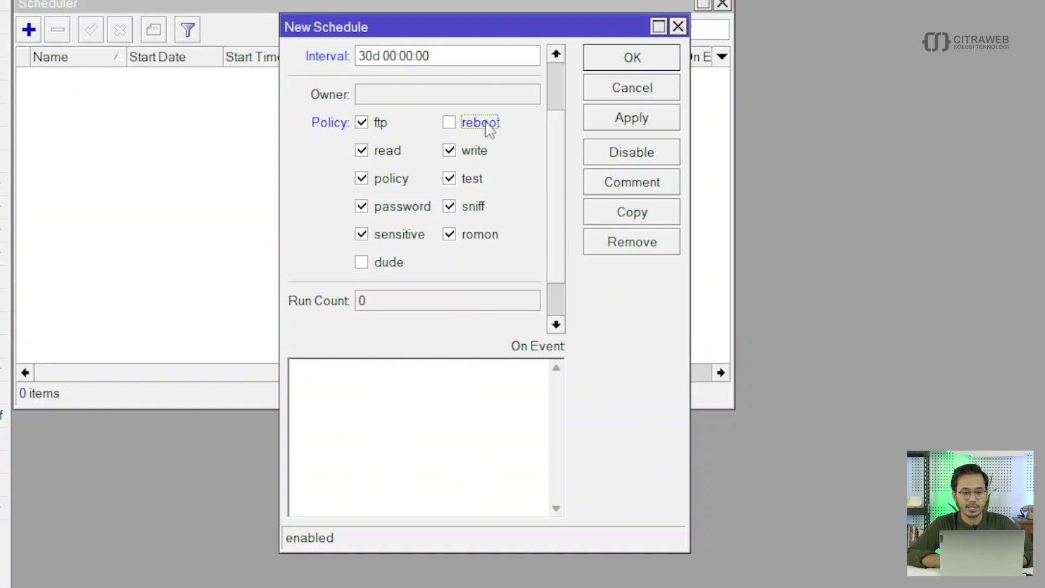
pyautogui.click(374, 374)
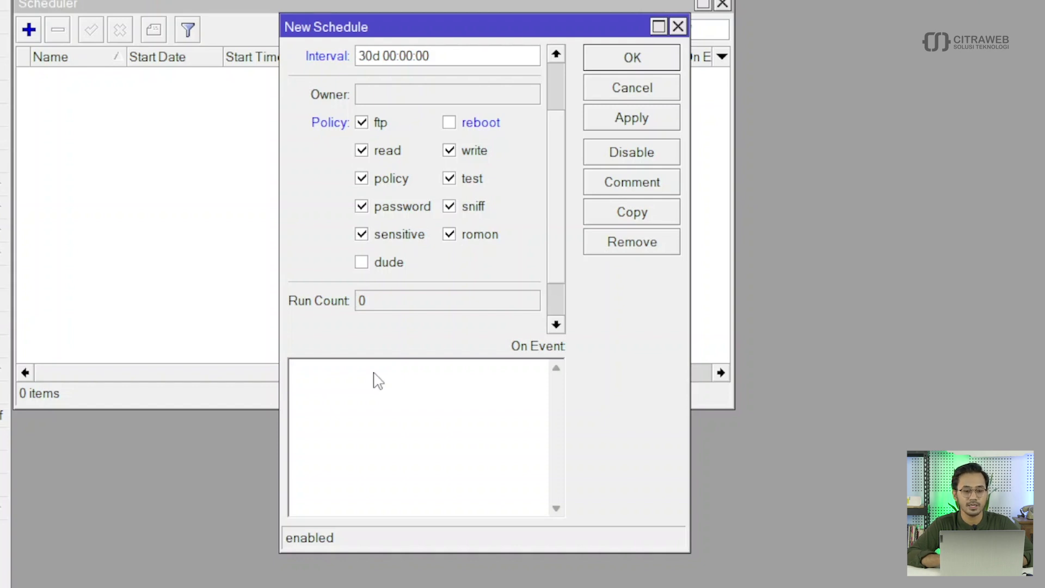
pyautogui.click(450, 124)
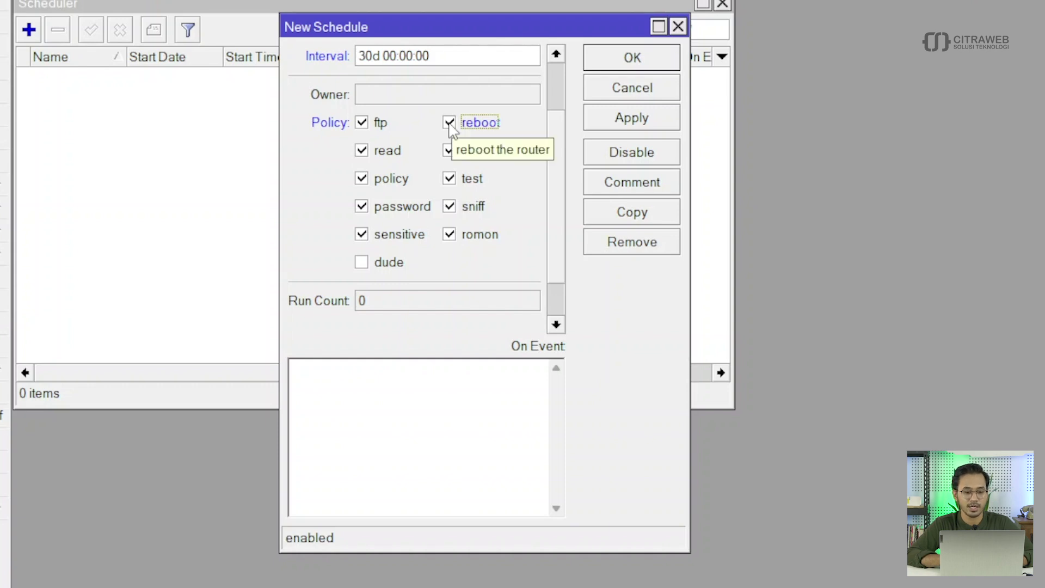
pyautogui.click(384, 387)
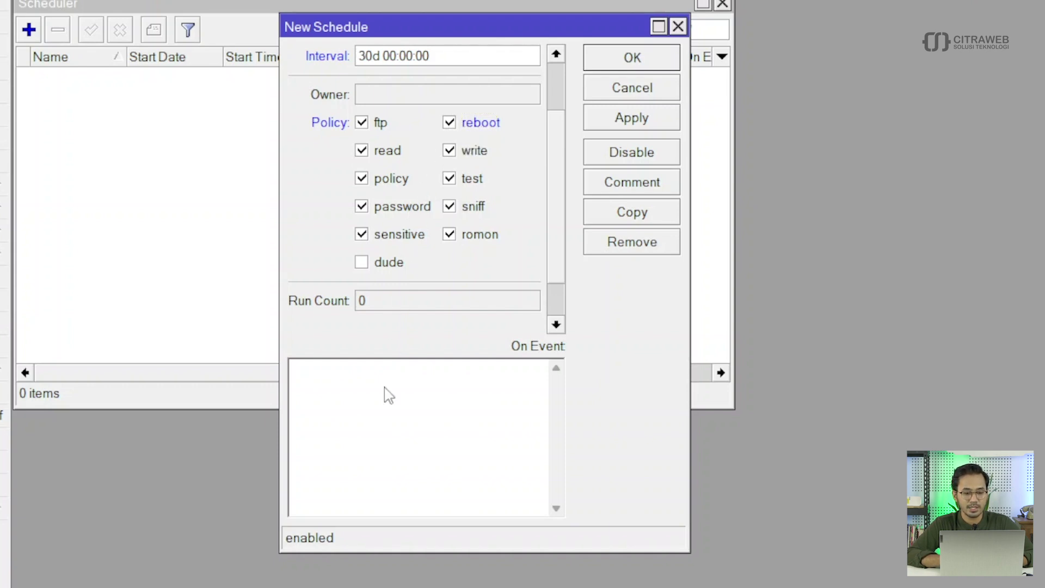
pyautogui.scroll(-1, 482, 256)
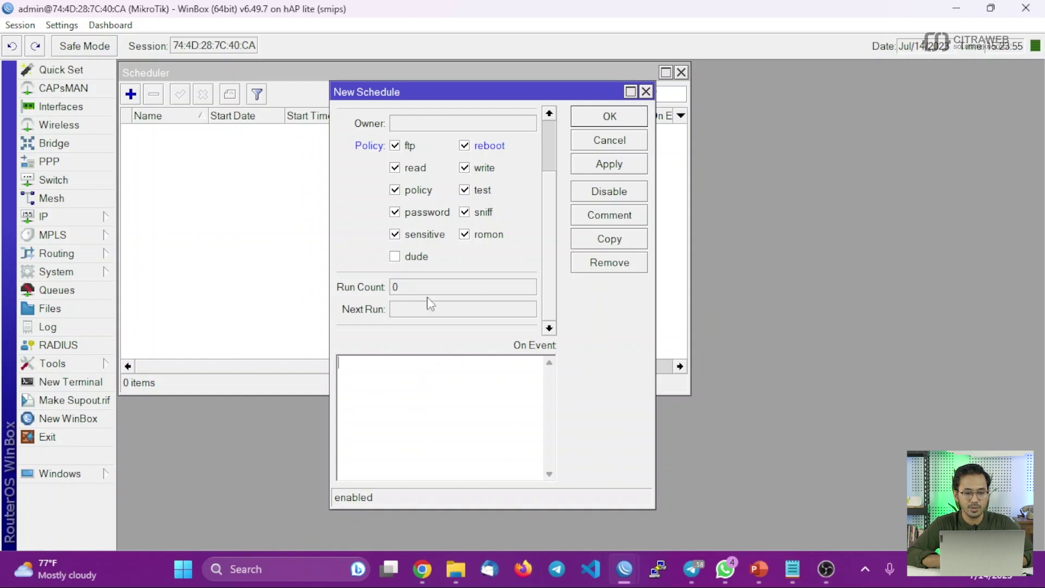
# Open a new terminal beside the schedule dialog and skip its password change prompt.
pyautogui.moveTo(485, 88); pyautogui.dragTo(425, 67)
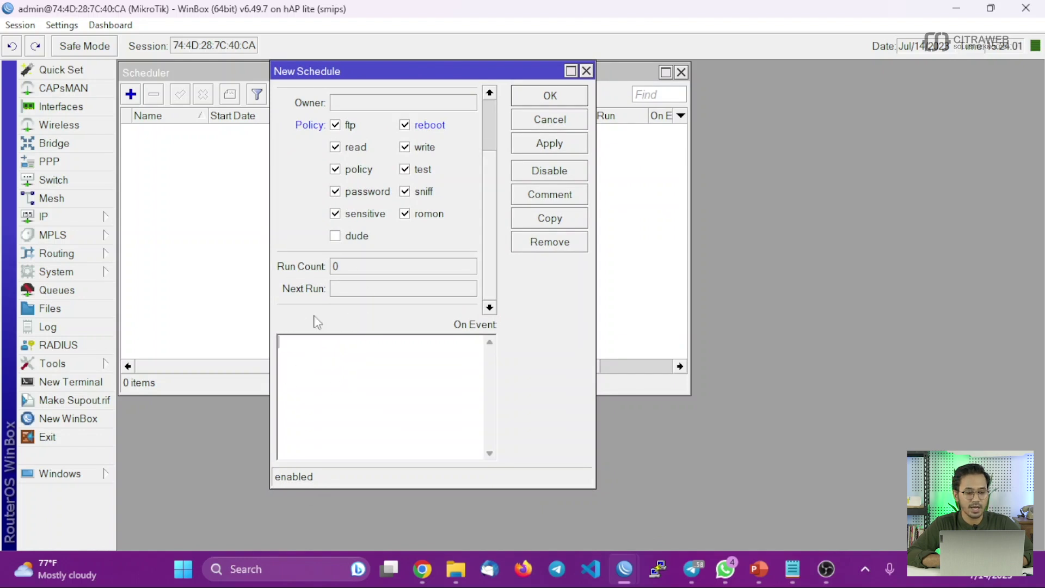
pyautogui.click(71, 382)
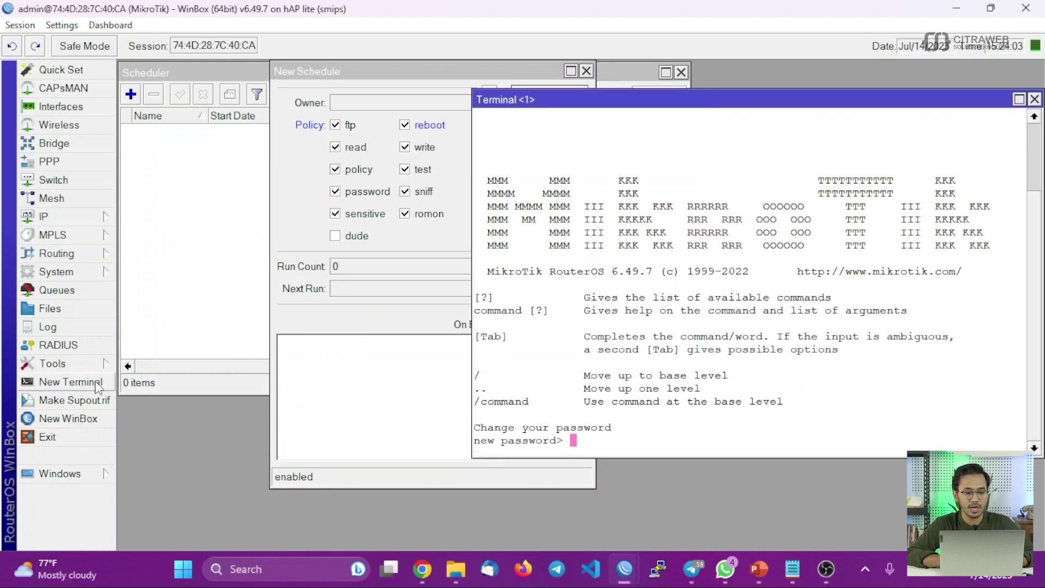
pyautogui.moveTo(463, 77); pyautogui.dragTo(345, 79)
pyautogui.moveTo(526, 103); pyautogui.dragTo(532, 74)
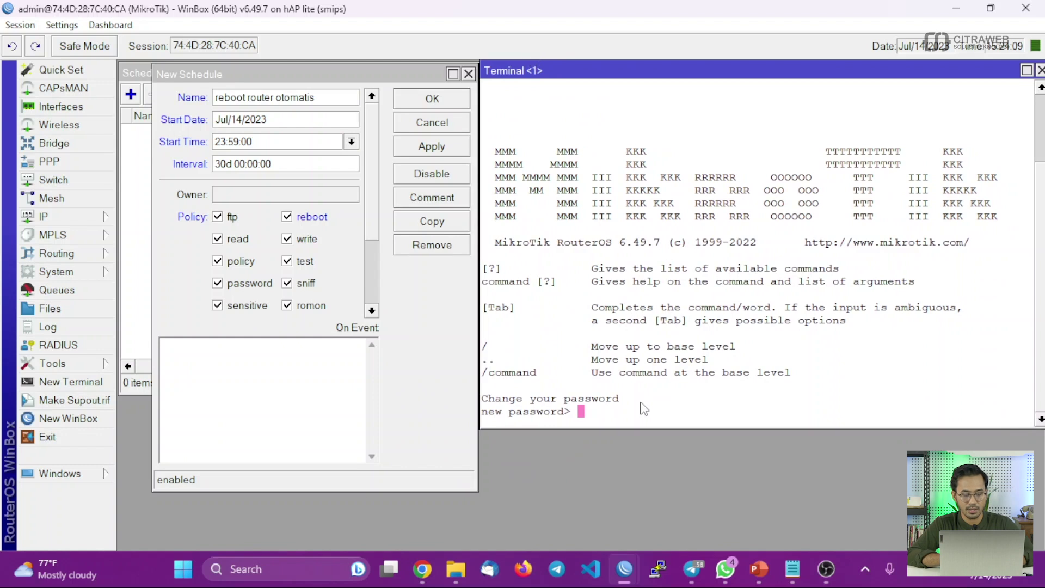
pyautogui.press('Return')
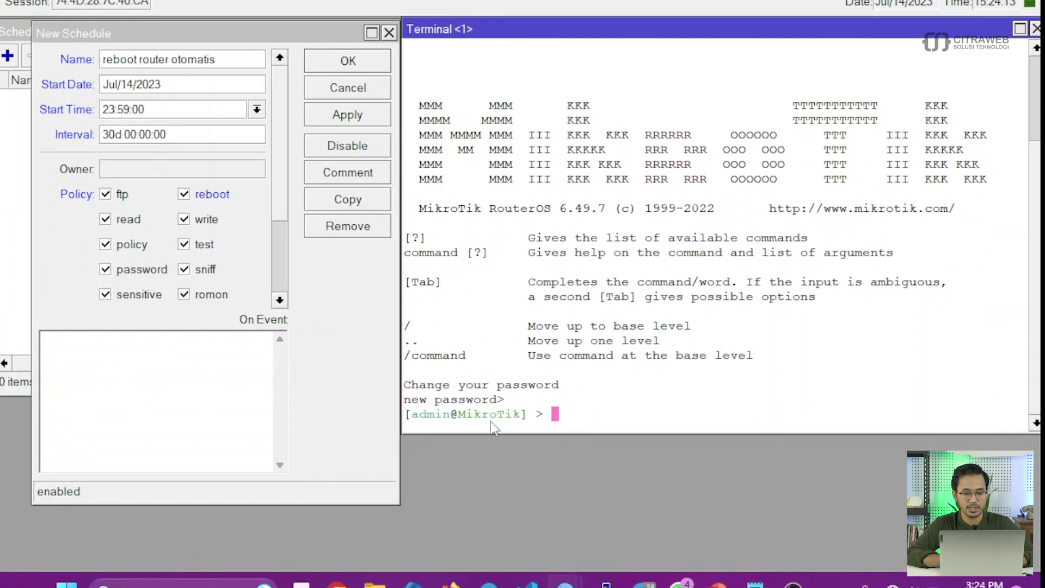
# Run the command "system reboot" in the terminal, leaving the reboot confirmation unanswered.
pyautogui.write('sys')
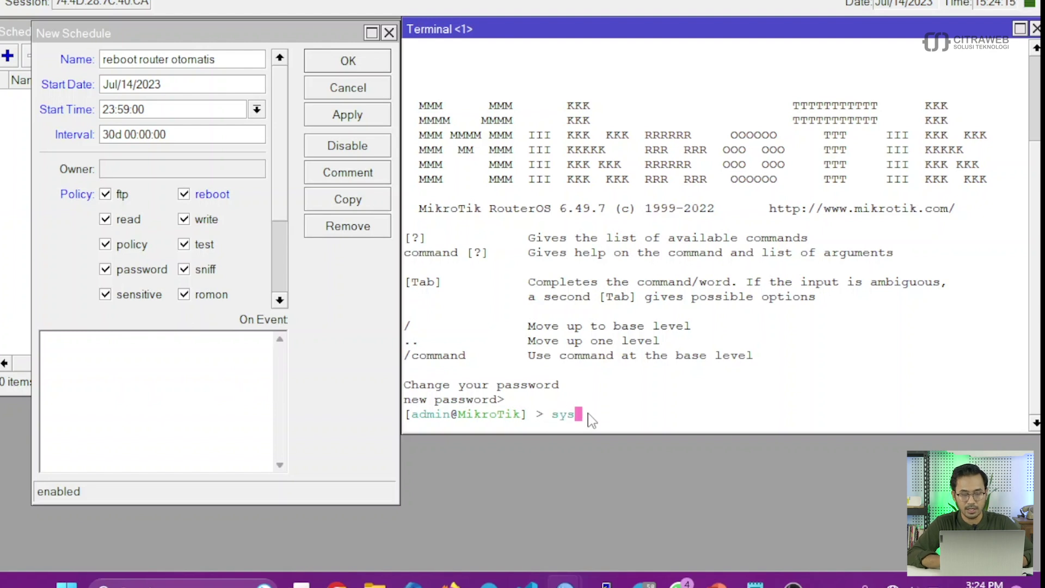
pyautogui.write('tem reboot')
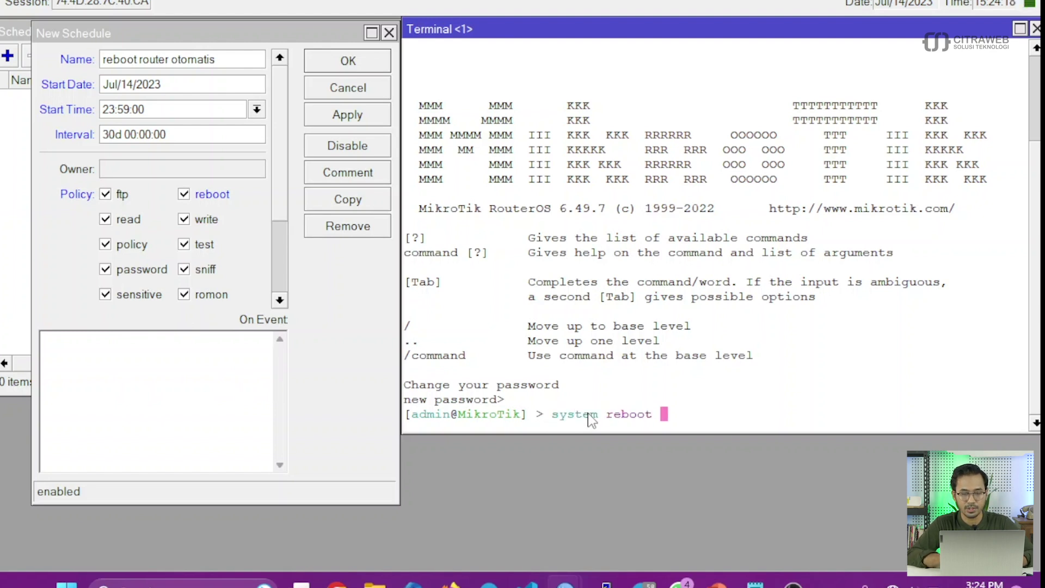
pyautogui.press('Return')
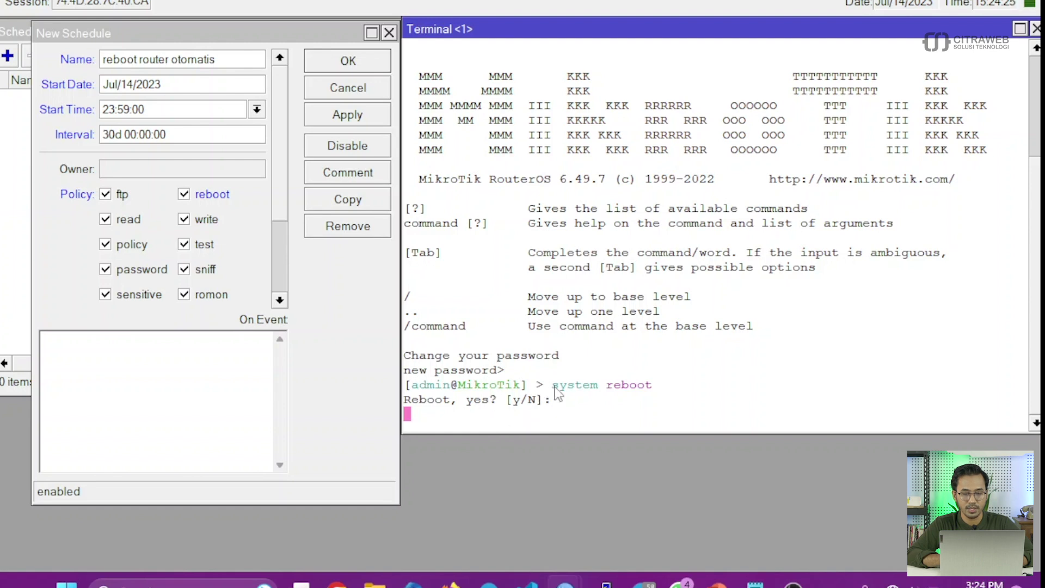
# Enter "/system reboot" with "y" on a second line as the new schedule's On Event script.
pyautogui.moveTo(552, 386); pyautogui.dragTo(648, 385)
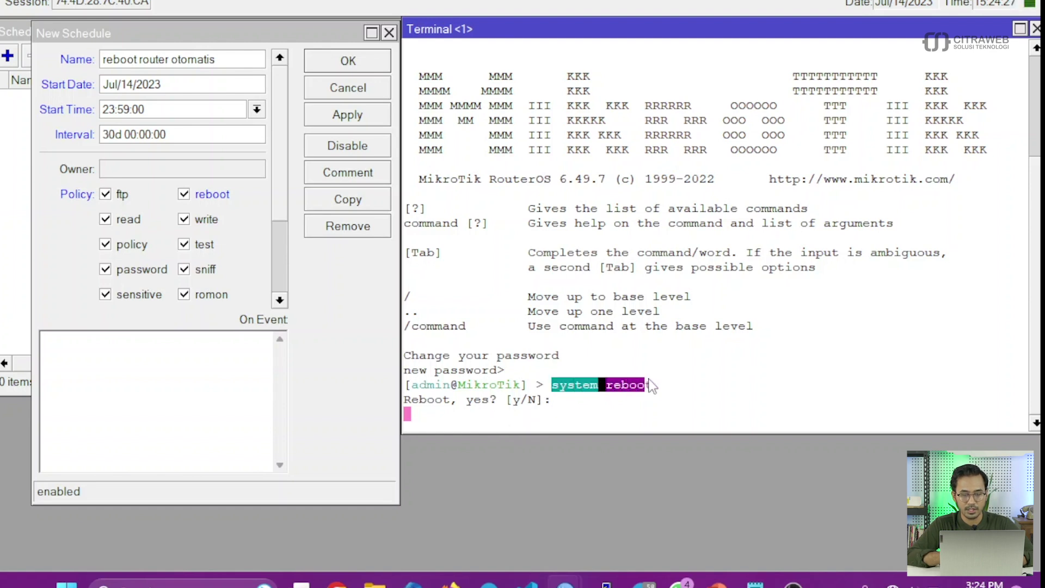
pyautogui.click(251, 354)
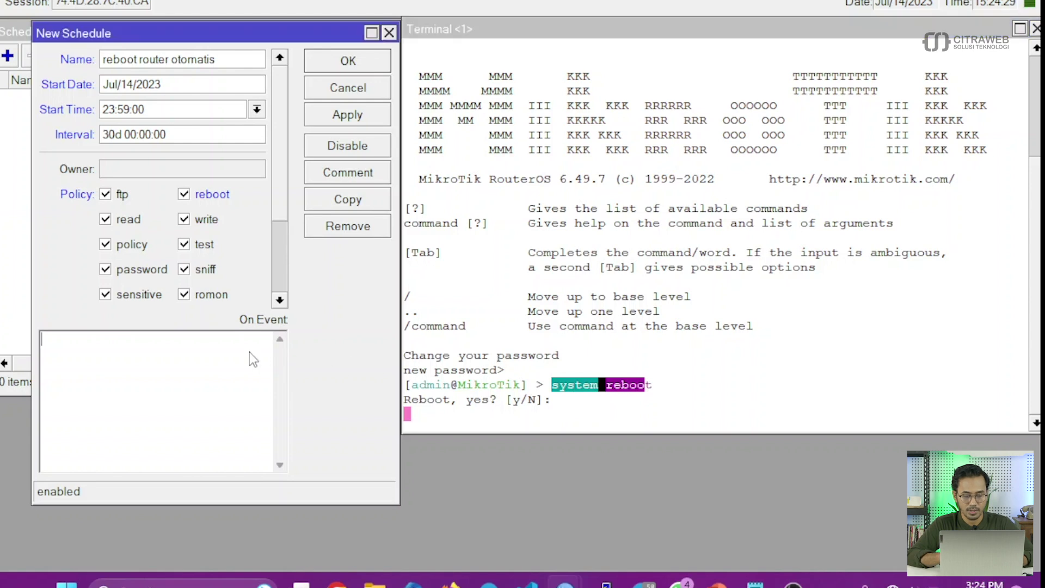
pyautogui.write('/system reboot ')
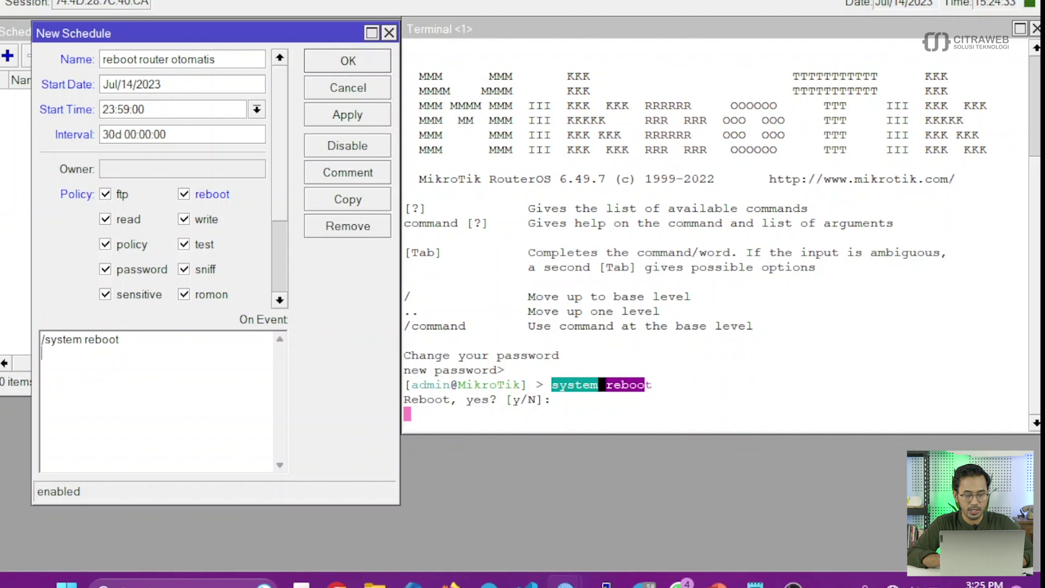
pyautogui.write('y')
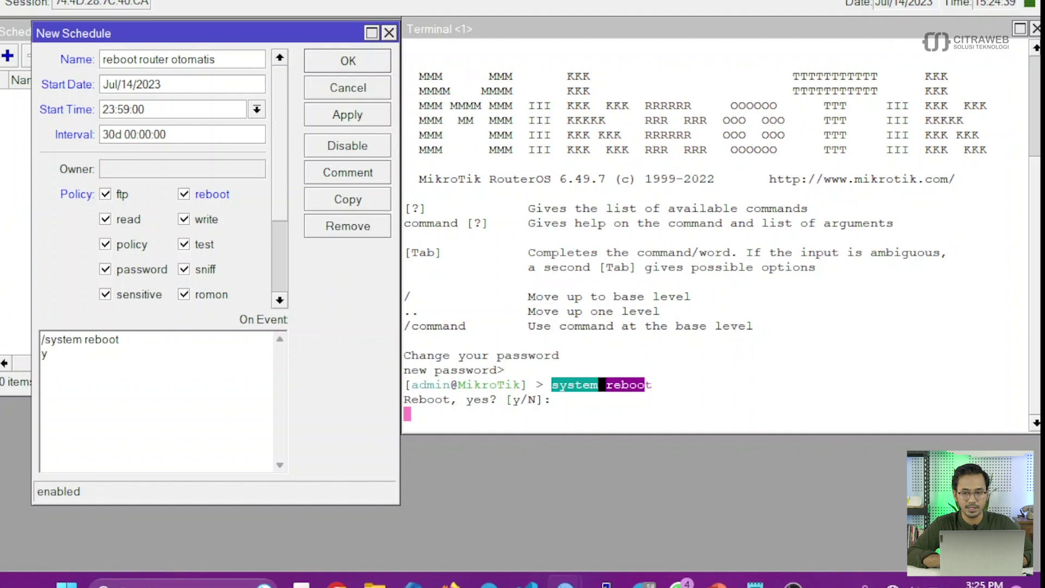
# Close the terminal, then apply and save the "reboot router otomatis" schedule.
pyautogui.click(1024, 32)
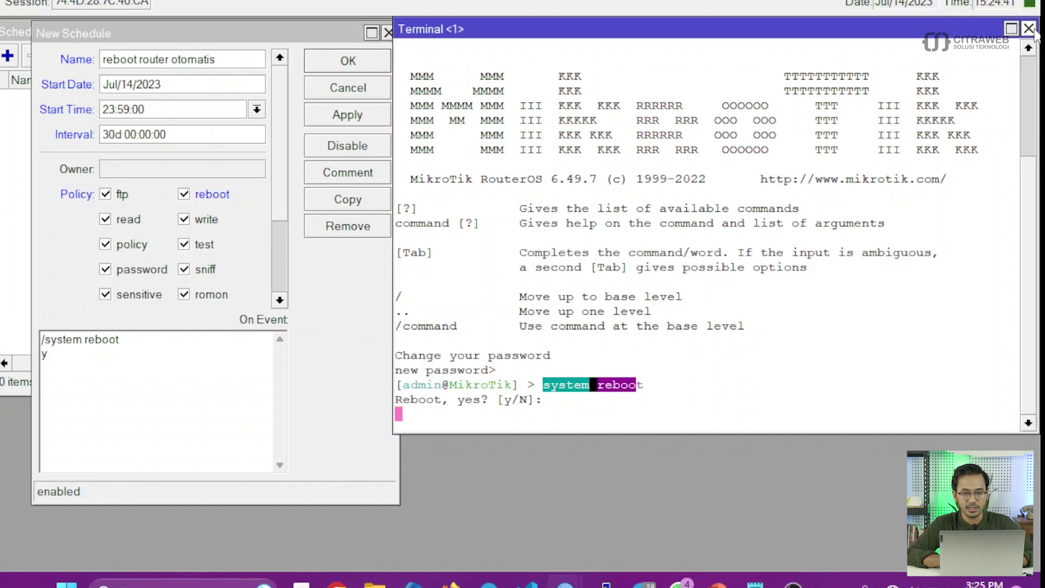
pyautogui.click(1029, 29)
pyautogui.moveTo(662, 75); pyautogui.dragTo(673, 74)
pyautogui.click(698, 148)
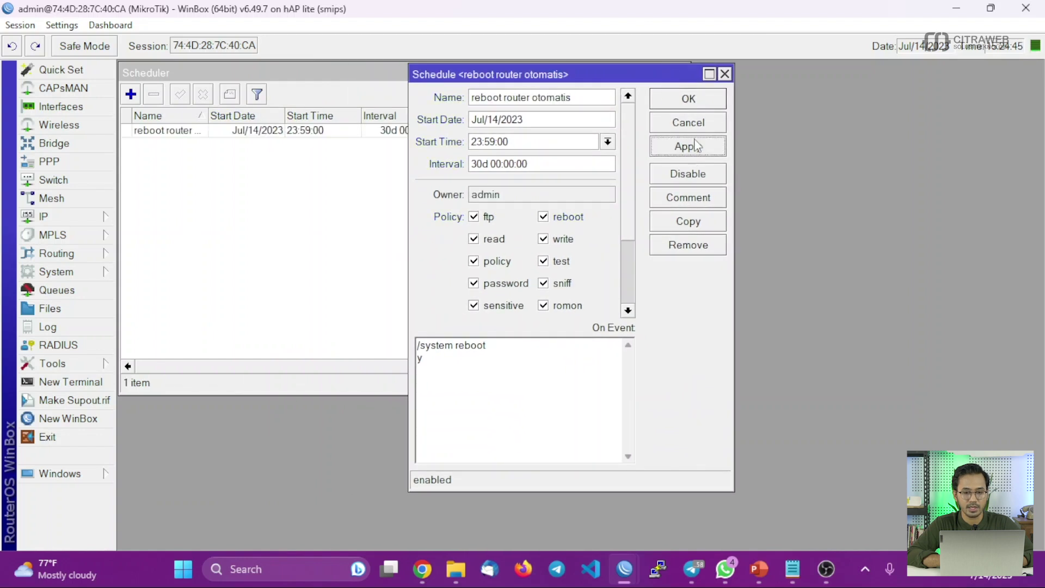
pyautogui.click(710, 100)
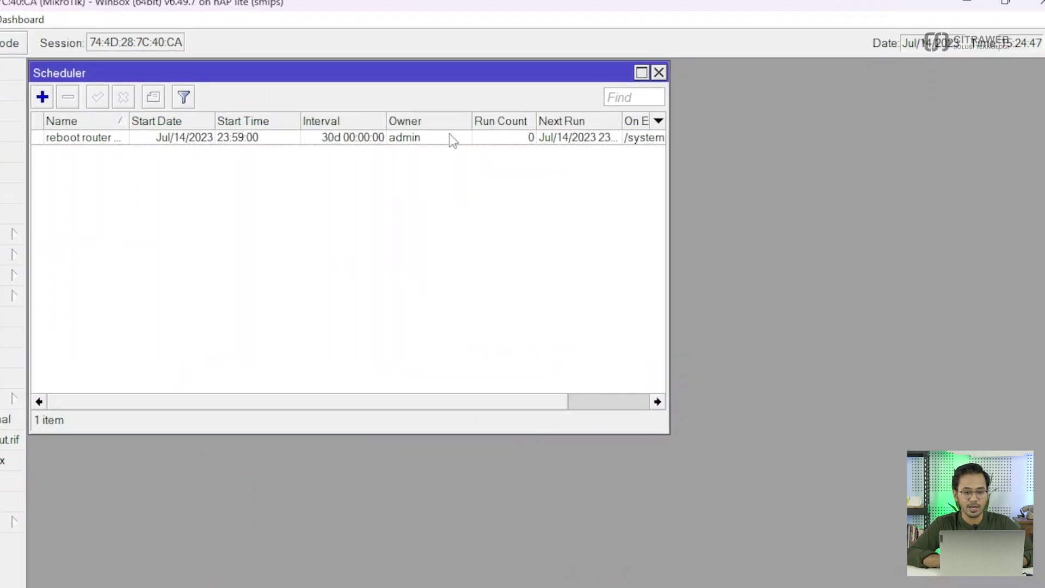
# Reopen the "reboot router otomatis" schedule to review its timing, policies and event script, and close it with its settings kept.
pyautogui.click(447, 140)
pyautogui.doubleClick(447, 139)
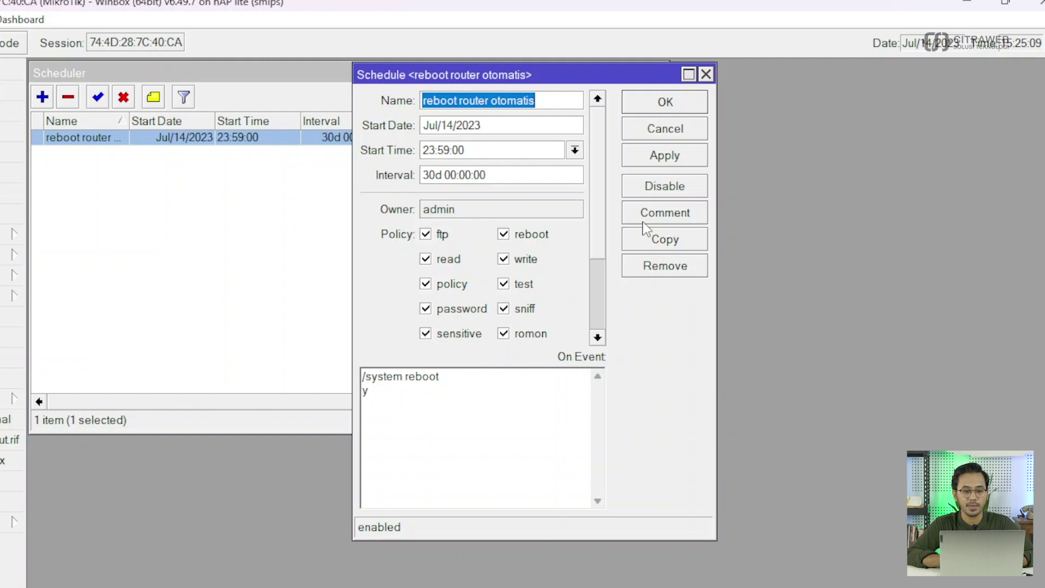
pyautogui.click(697, 159)
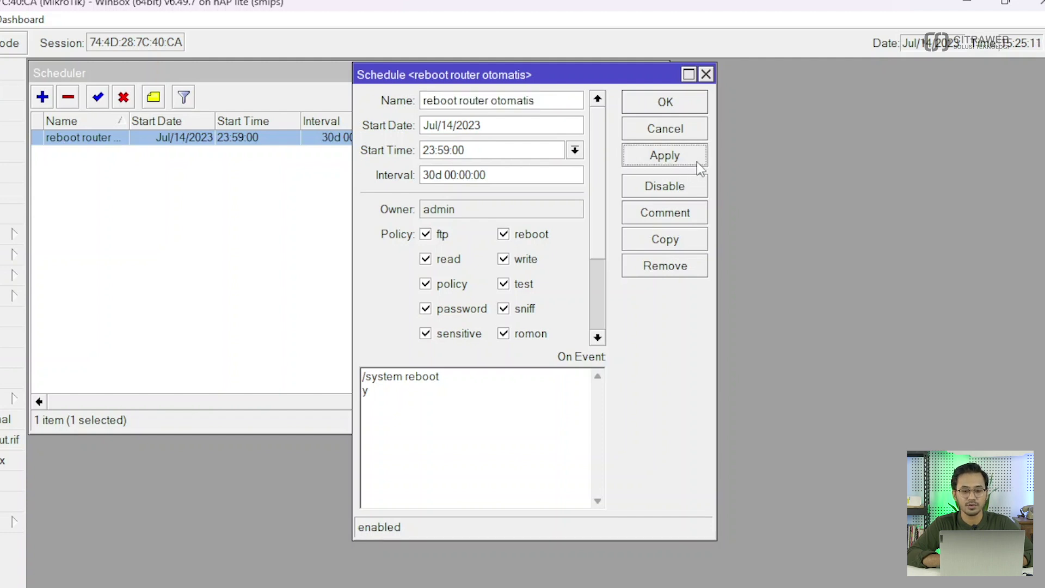
pyautogui.click(700, 103)
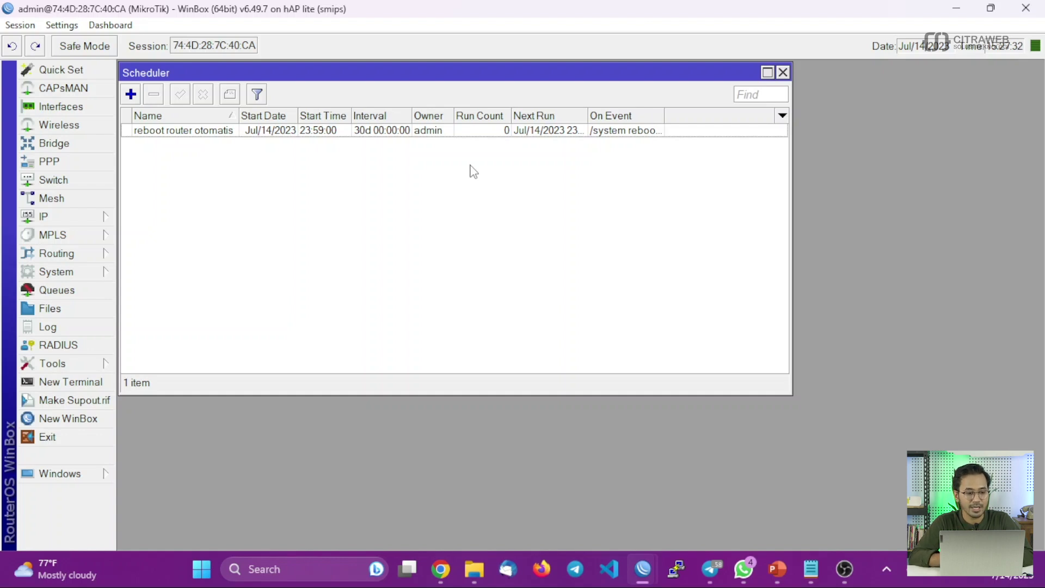
# Set the router's clock time to 23:58:00, and select the "reboot router otomatis" entry in the scheduler list.
pyautogui.click(91, 276)
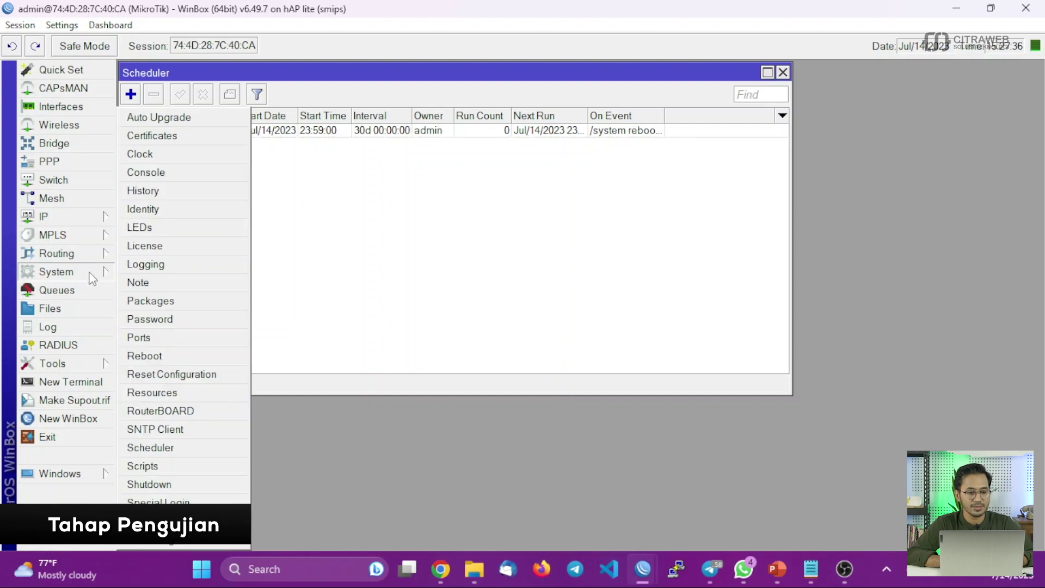
pyautogui.click(222, 159)
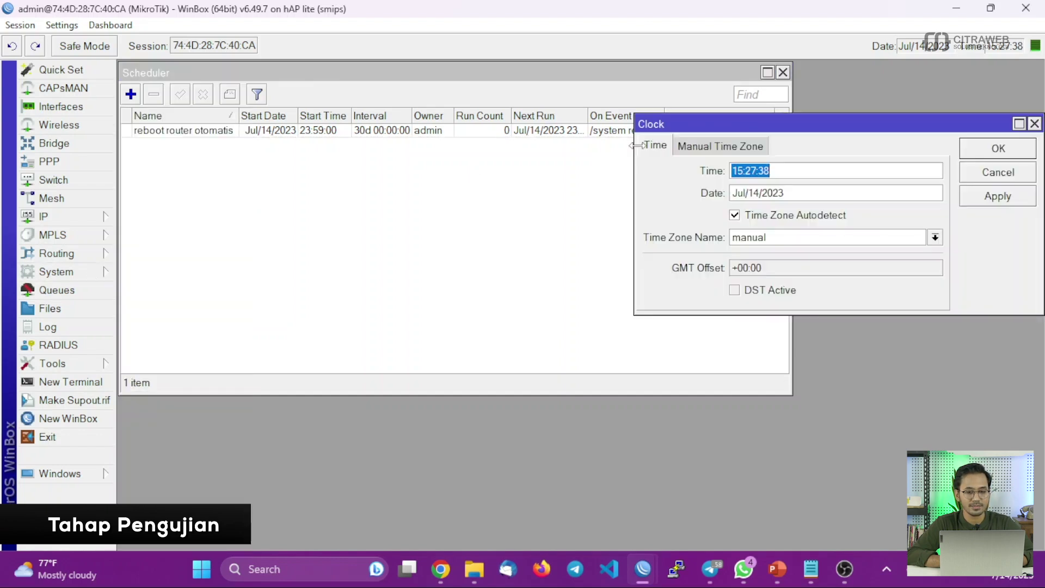
pyautogui.moveTo(692, 123); pyautogui.dragTo(289, 158)
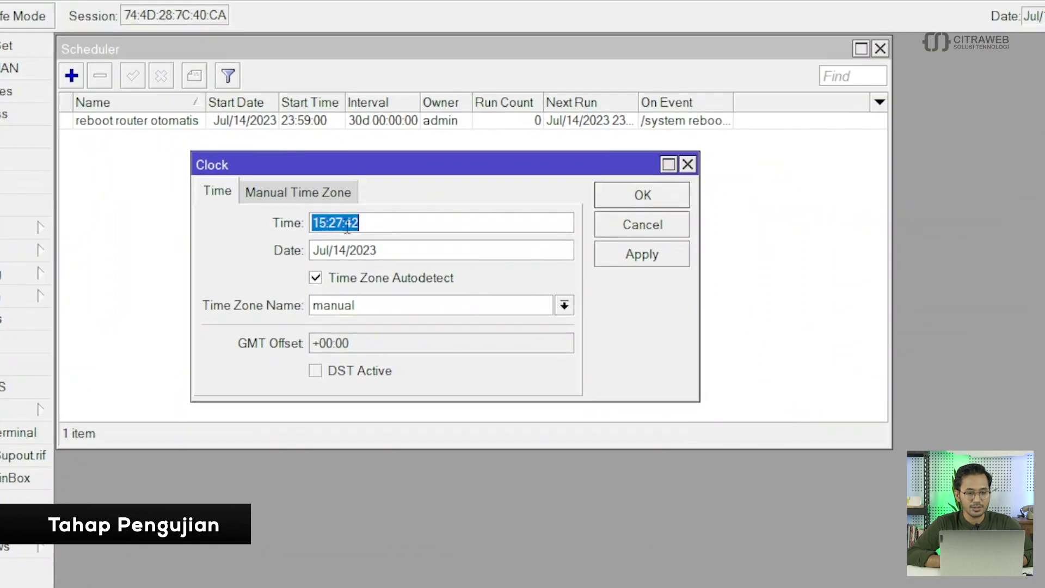
pyautogui.click(325, 228)
pyautogui.moveTo(327, 227); pyautogui.dragTo(314, 229)
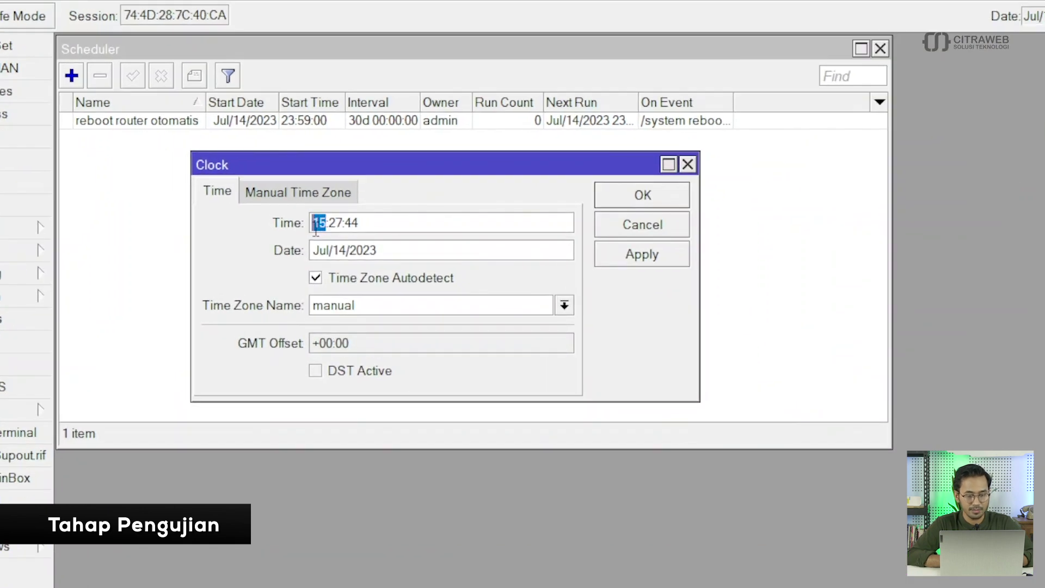
pyautogui.write('23')
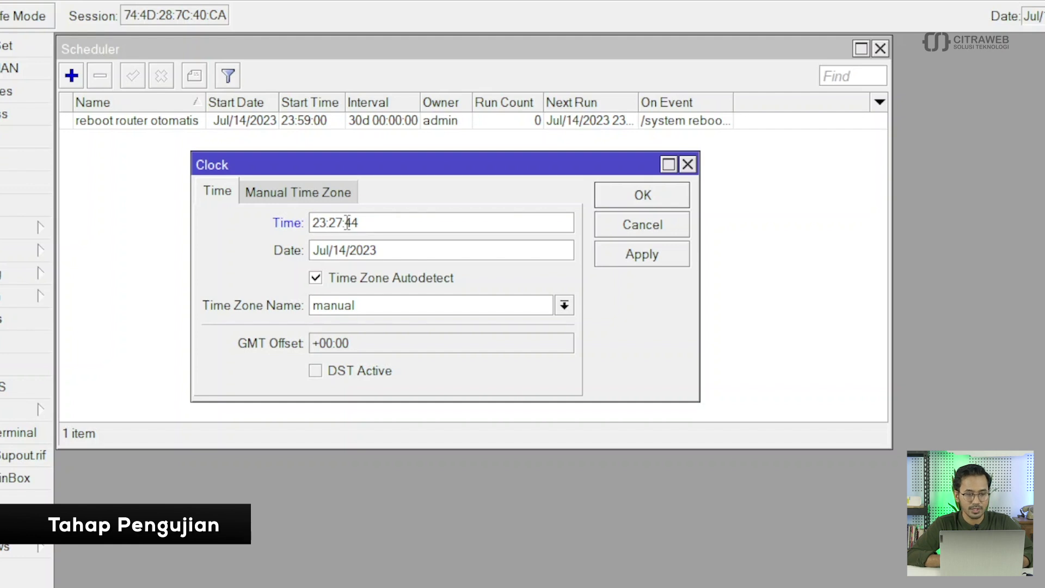
pyautogui.press('BackSpace')
pyautogui.press('BackSpace')
pyautogui.write('58')
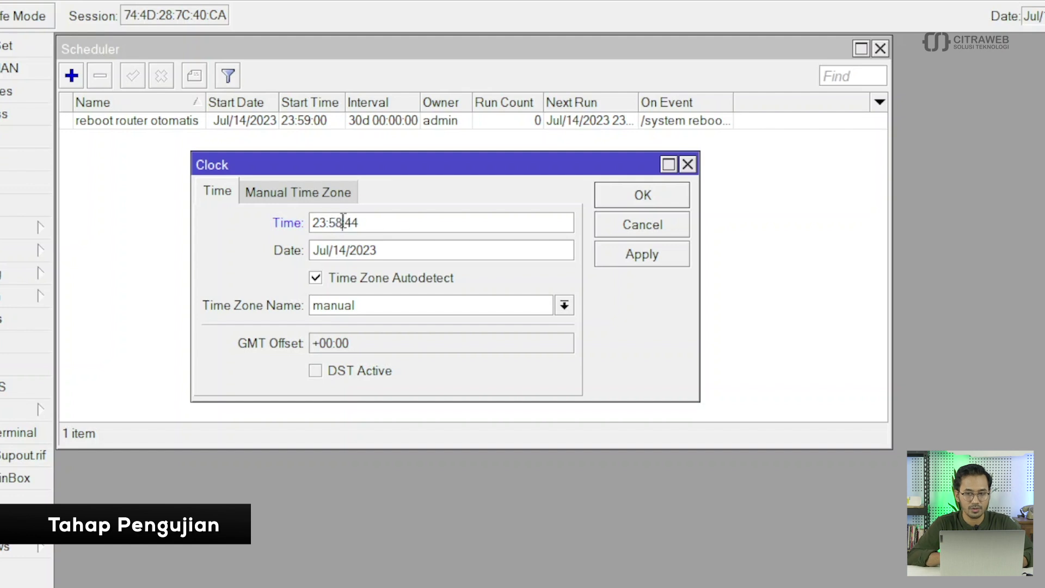
pyautogui.hotkey('shift', 'Right')
pyautogui.hotkey('shift', 'Right')
pyautogui.hotkey('shift', 'Right')
pyautogui.write(':00')
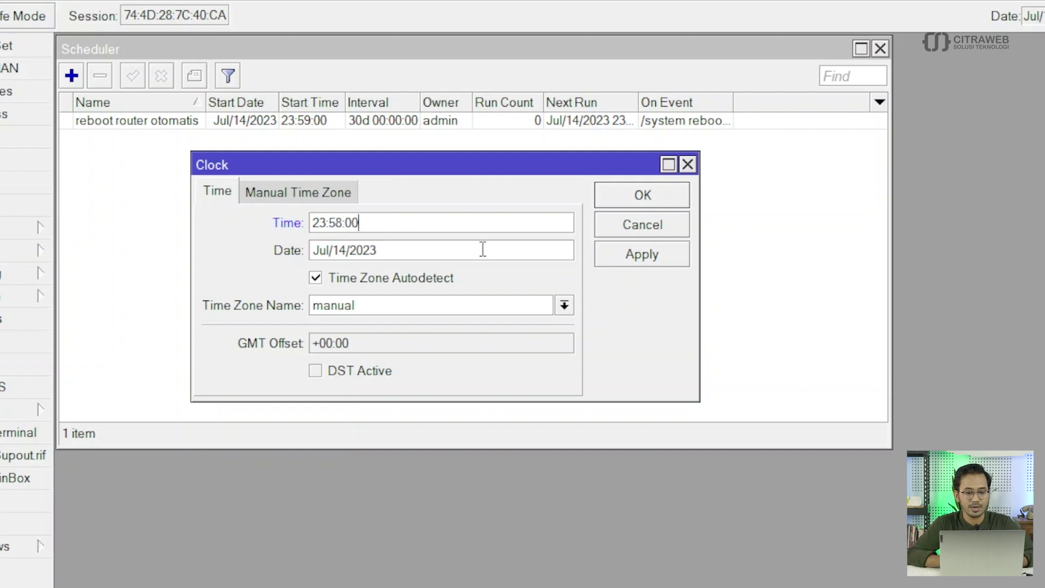
pyautogui.click(627, 266)
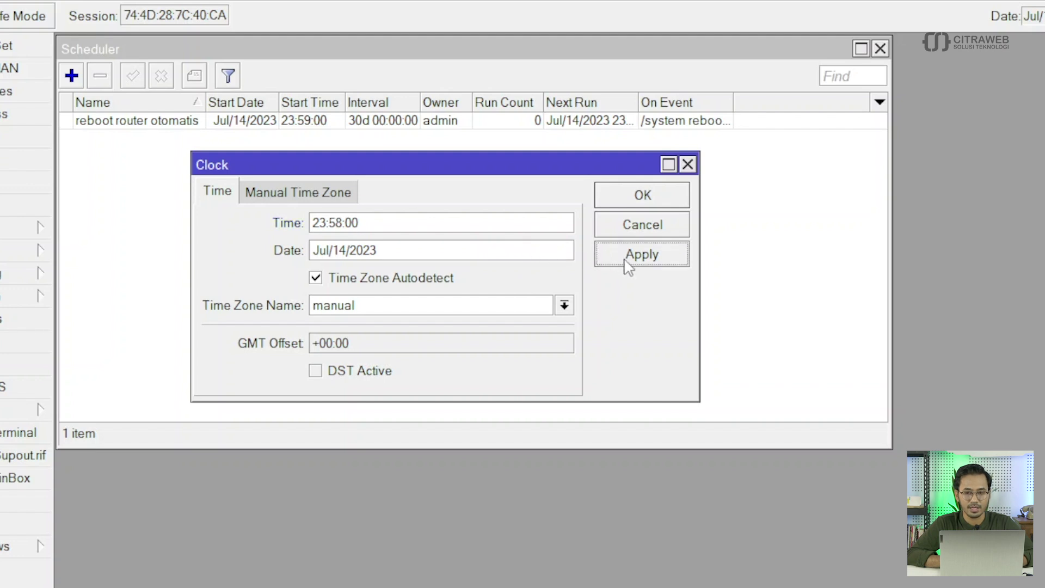
pyautogui.click(665, 203)
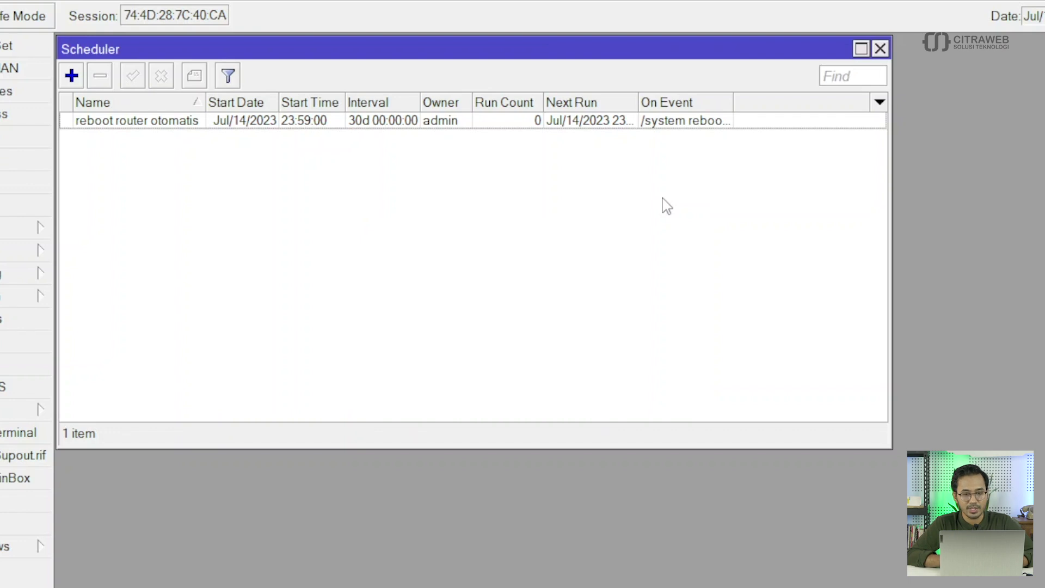
pyautogui.click(533, 121)
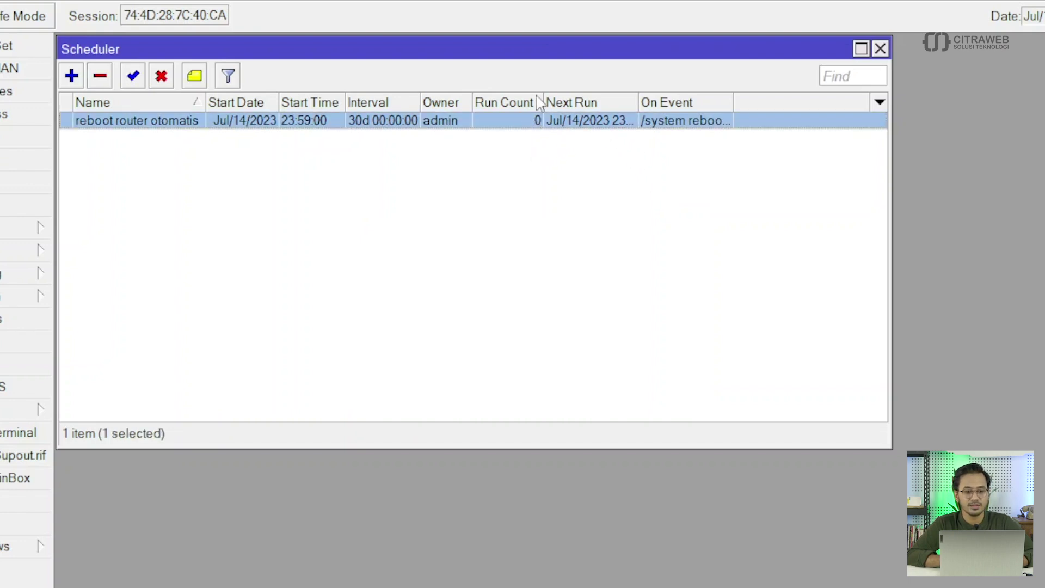